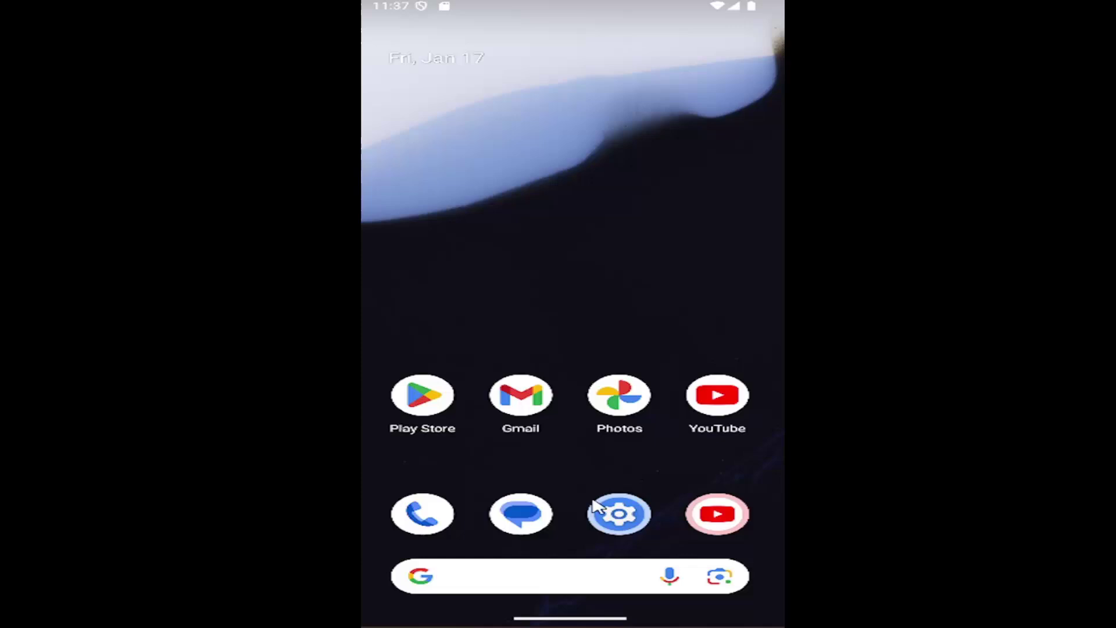
# Swipe up to the app drawer and launch Settings.
pyautogui.moveTo(541, 468); pyautogui.dragTo(546, 145)
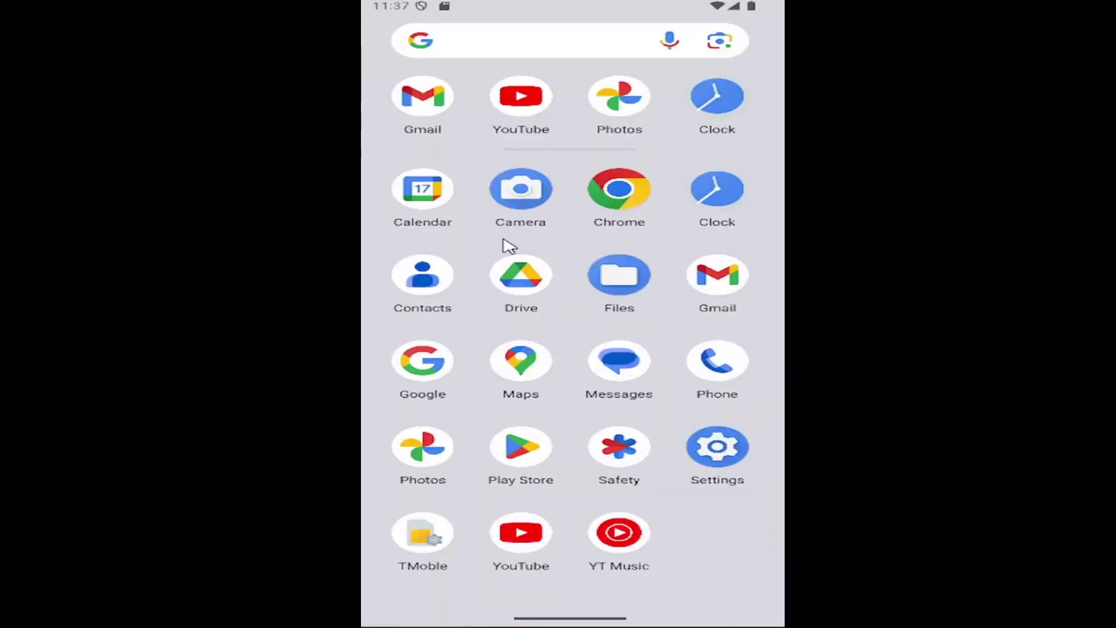
pyautogui.click(717, 449)
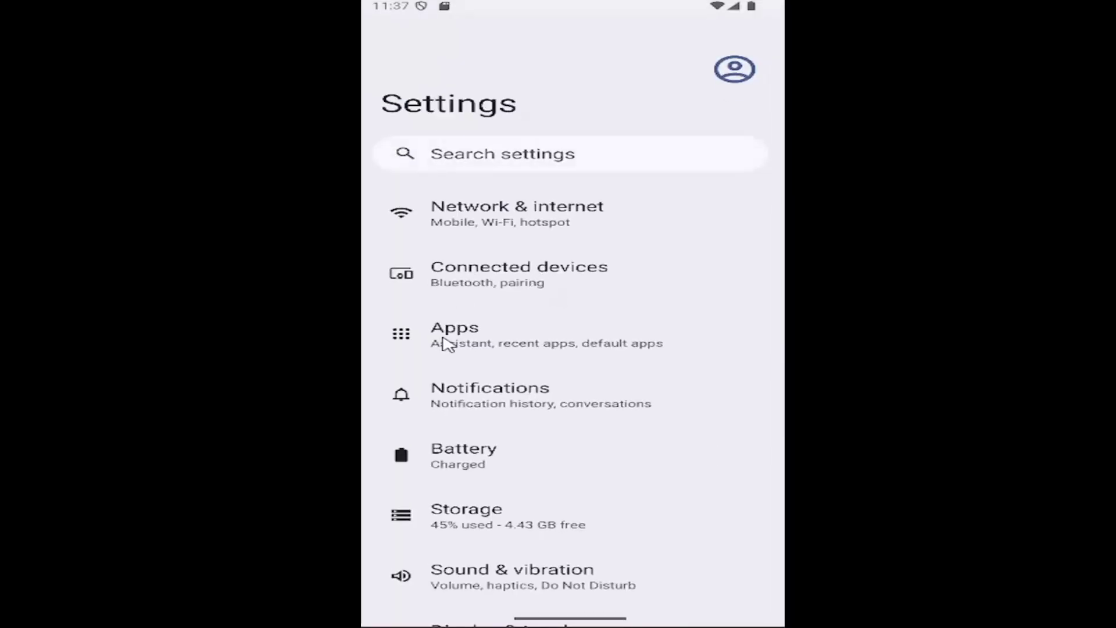
# Open Clock's Storage page from Apps' full 25-app list, showing 194 kB data and 283 kB cache.
pyautogui.click(481, 344)
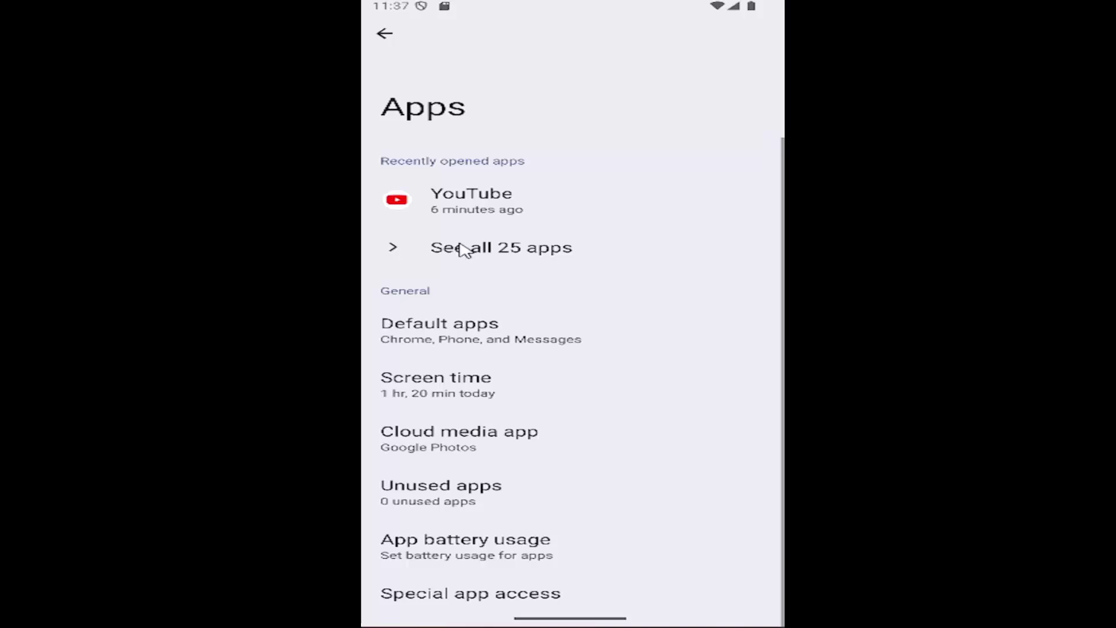
pyautogui.click(488, 236)
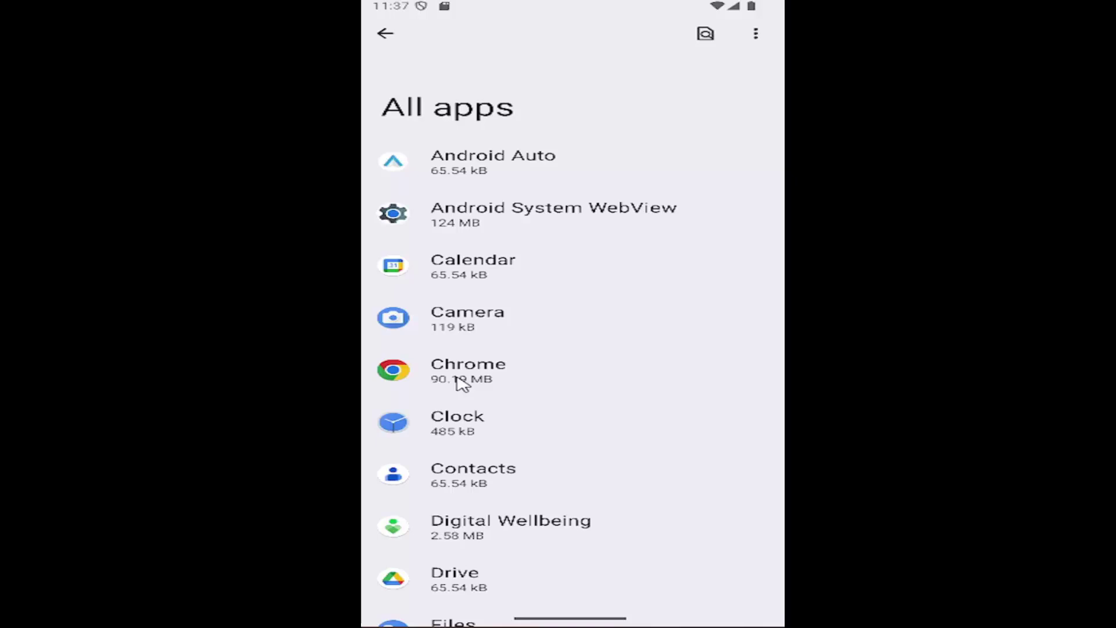
pyautogui.click(465, 426)
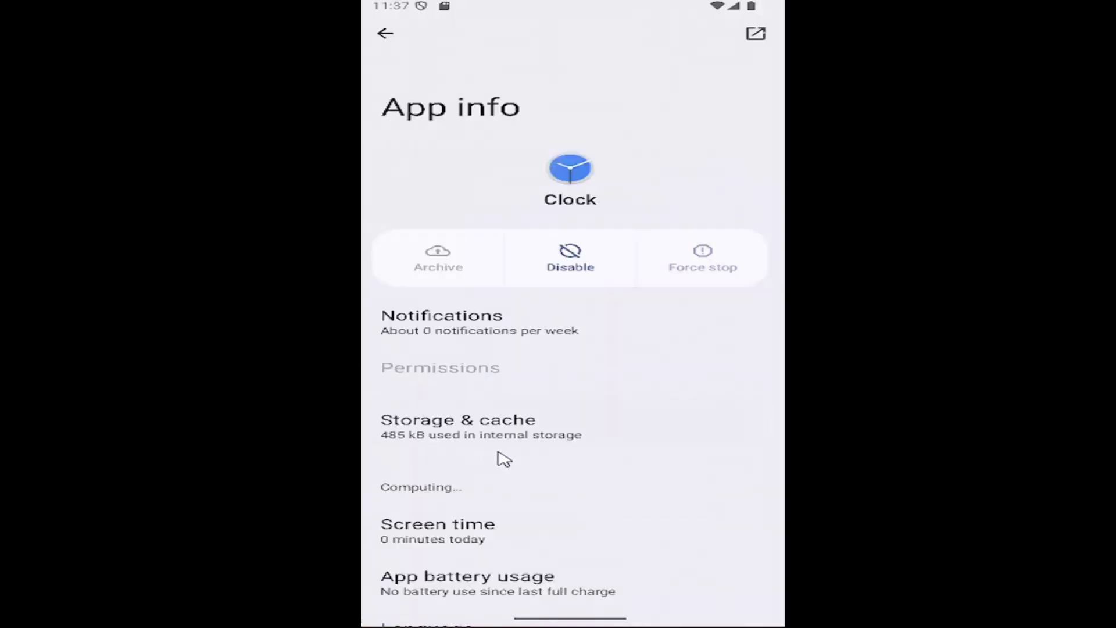
pyautogui.click(478, 428)
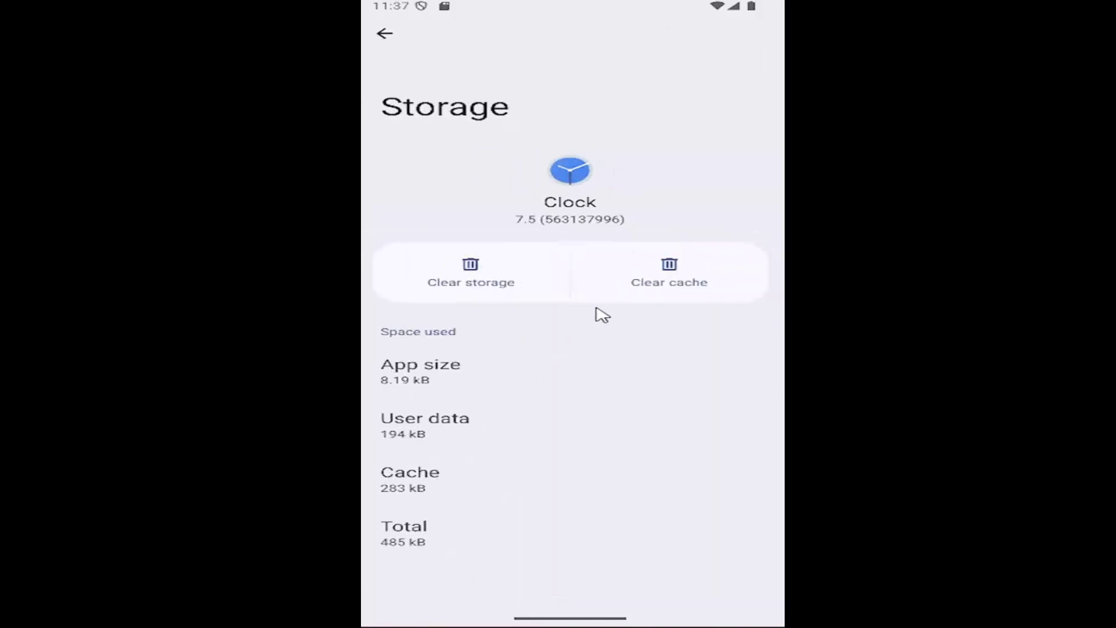
# Clear Clock's 283 kB cache and delete its 194 kB user data, then return to App info.
pyautogui.click(669, 282)
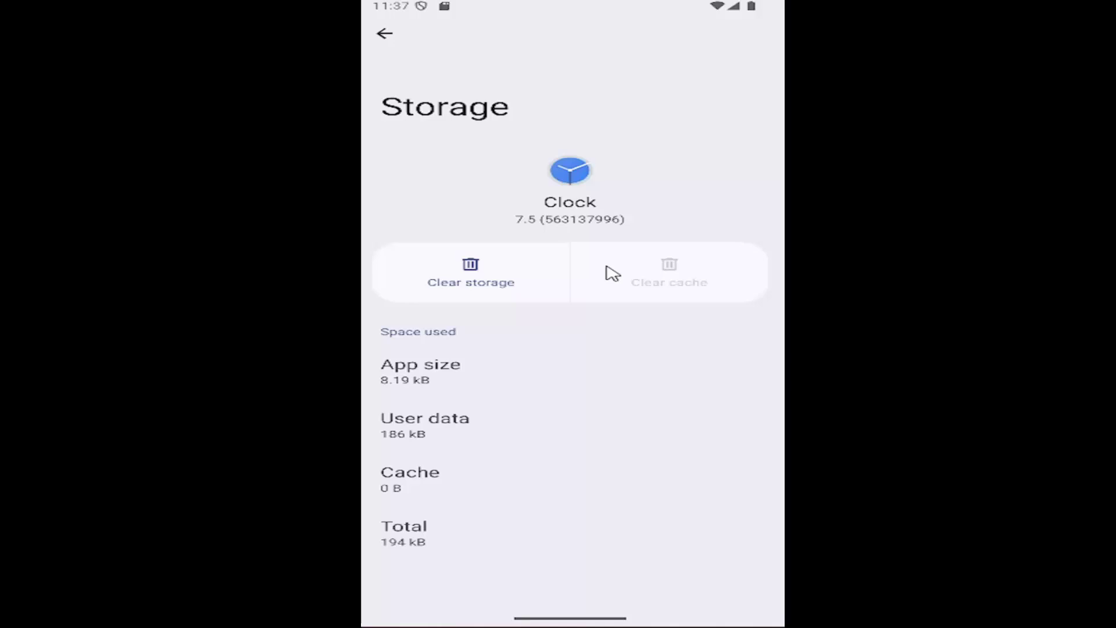
pyautogui.click(466, 281)
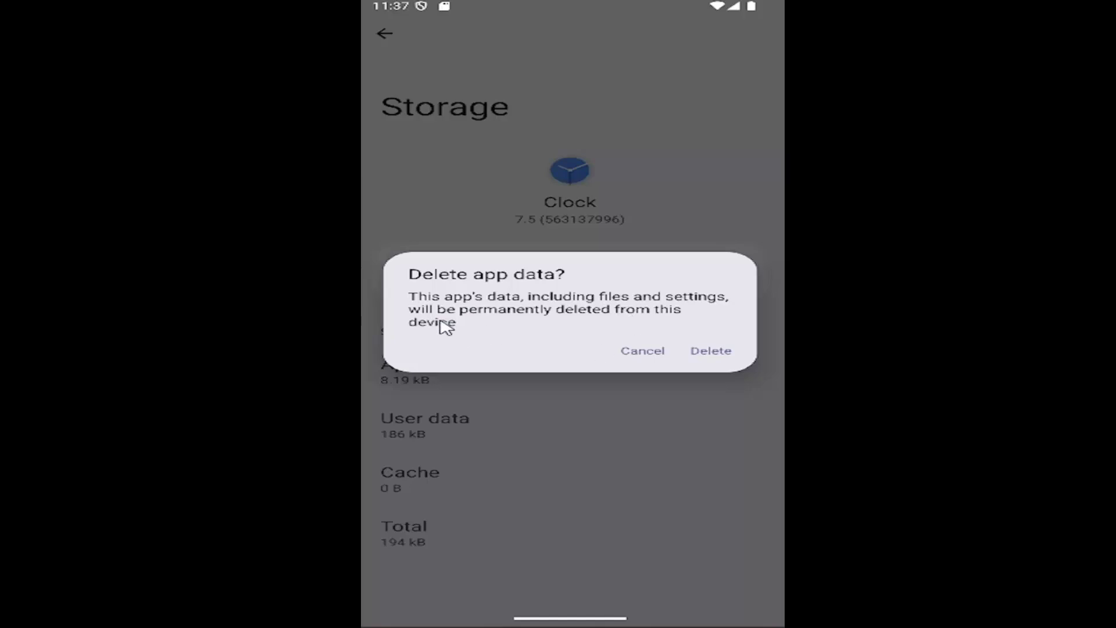
pyautogui.click(711, 350)
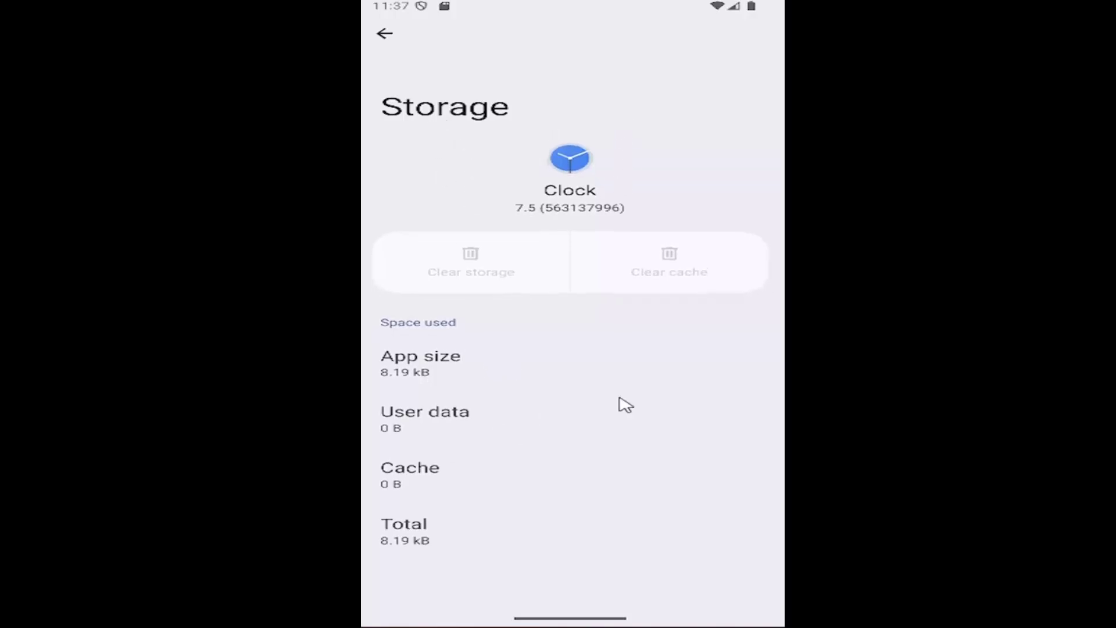
pyautogui.scroll(2, 562, 246)
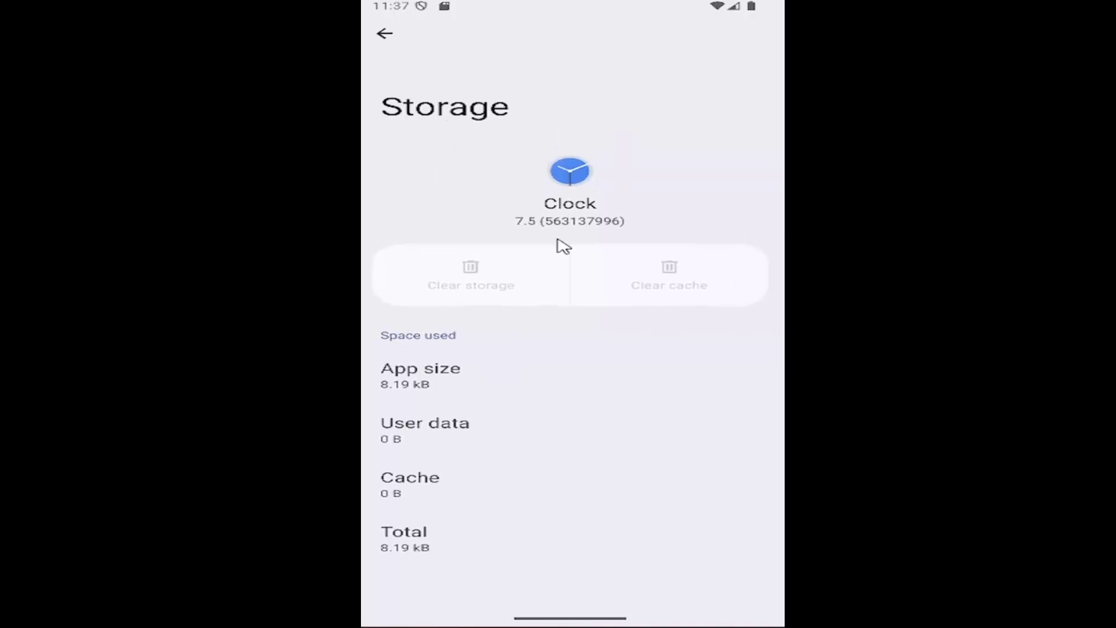
pyautogui.click(385, 33)
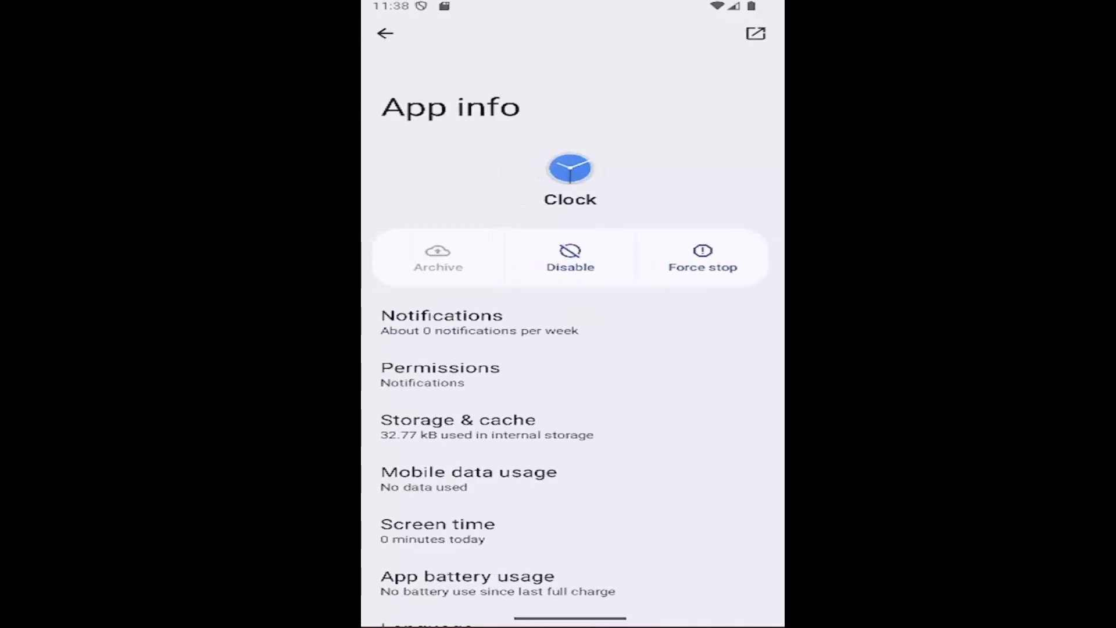